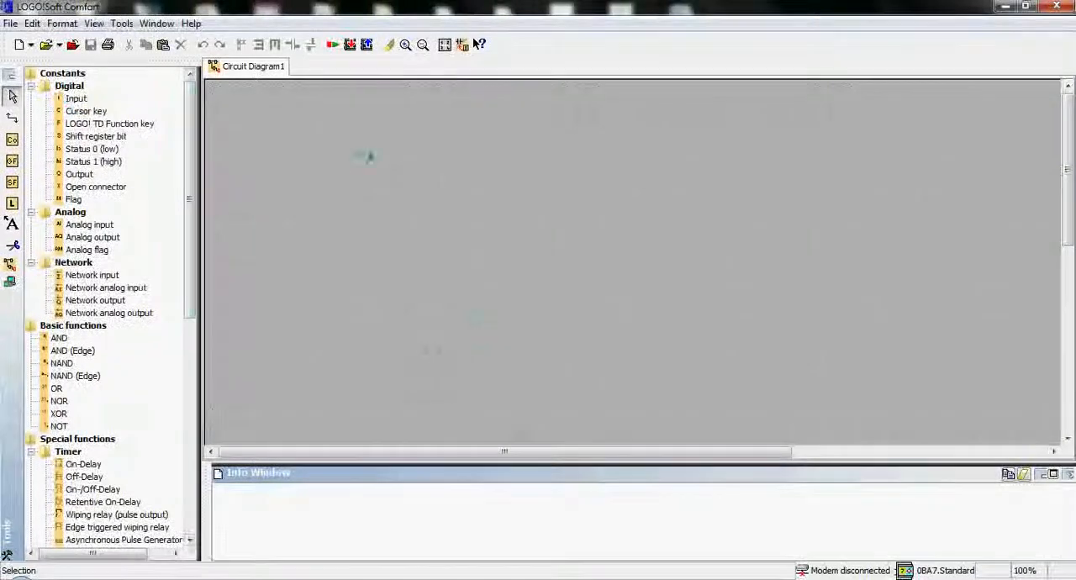
Place input blocks I1 and I2 and output block Q1 from the Constants > Digital catalog.
click(122, 23)
key(Right)
click(116, 23)
drag(76, 99, 220, 168)
click(273, 151)
click(278, 295)
click(495, 155)
Draw a first connection between I1's output and Q1's input with the Connect tool.
right_click(392, 194)
click(430, 205)
click(495, 157)
click(272, 156)
right_click(343, 193)
click(371, 222)
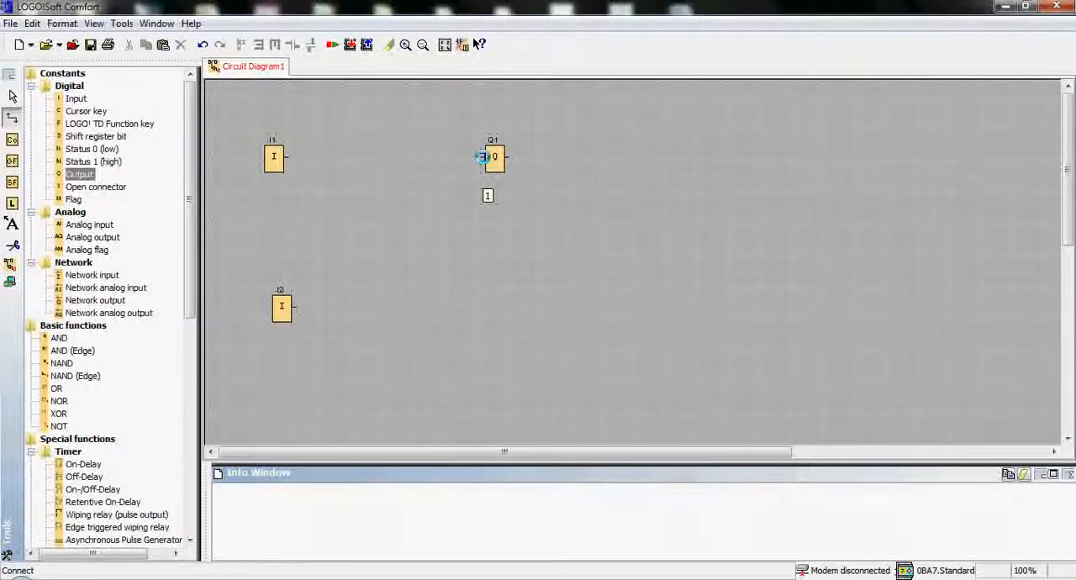
drag(482, 156, 288, 157)
click(367, 224)
Delete that I1–Q1 wire and redraw it cleanly from I1 to Q1.
right_click(347, 183)
click(370, 195)
click(380, 158)
key(Delete)
right_click(392, 166)
click(433, 199)
drag(480, 156, 285, 157)
click(95, 23)
click(194, 110)
click(273, 160)
click(239, 435)
right_click(310, 193)
click(324, 202)
click(267, 155)
right_click(265, 154)
click(265, 156)
Give input I1 the comment 'Input' in its block properties.
double_click(273, 156)
drag(476, 173, 402, 185)
click(411, 208)
text(Input)
Set I1's simulation behaviour to Momentary pushbutton (make) and confirm the properties.
click(457, 209)
drag(421, 183, 398, 170)
click(368, 260)
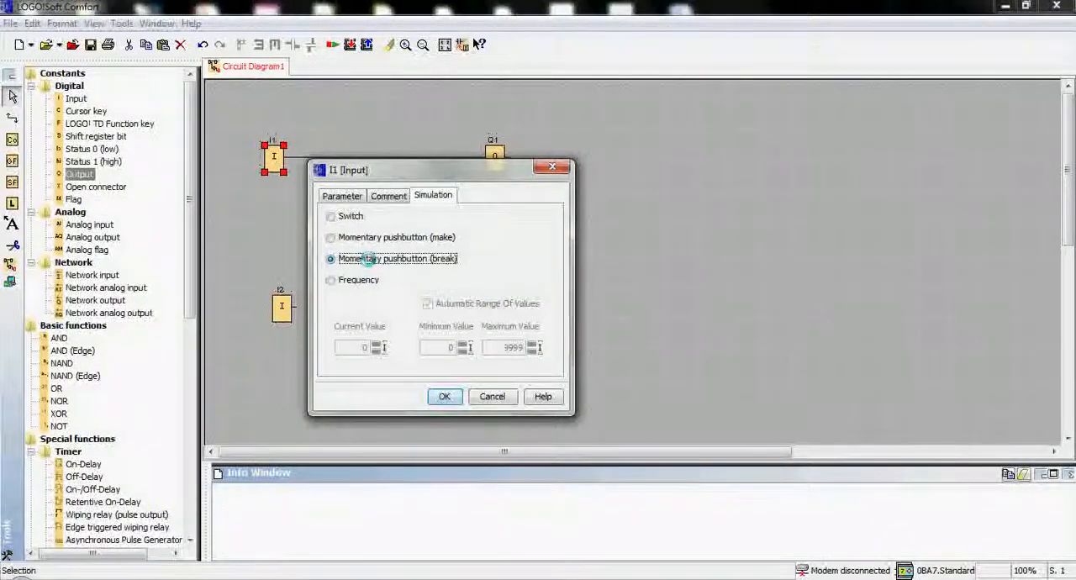
click(352, 280)
click(333, 217)
click(336, 236)
click(443, 396)
Start simulating the circuit with F3.
right_click(341, 222)
click(296, 202)
key(F3)
Press I1 a few times in simulation to test Q1, then exit back to editing.
click(238, 436)
click(238, 435)
click(271, 154)
right_click(330, 240)
click(366, 249)
Delete the I1–Q1 wire and move Q1 further right to make room.
right_click(353, 203)
click(366, 215)
key(Delete)
click(494, 156)
drag(496, 157, 618, 150)
right_click(394, 176)
click(319, 221)
drag(187, 277, 180, 494)
Place latching relay B001 and pulse relay B002 from the Miscellaneous catalog and position them.
click(94, 452)
click(407, 176)
click(87, 452)
click(359, 105)
click(87, 465)
click(359, 176)
drag(360, 177, 375, 225)
mouse_move(354, 97)
mouse_down()
mouse_move(370, 106)
mouse_move(370, 130)
mouse_up()
click(375, 229)
mouse_move(376, 228)
mouse_down()
mouse_move(383, 244)
mouse_move(375, 238)
mouse_up()
Tidy the block layout, then wire the inputs into latching relay B001 and B001's output to Q1.
mouse_move(282, 306)
mouse_down()
mouse_move(289, 216)
mouse_move(273, 210)
mouse_up()
click(277, 180)
drag(273, 158, 273, 135)
click(360, 235)
drag(360, 235, 257, 345)
mouse_move(372, 128)
mouse_down()
mouse_move(403, 143)
mouse_move(287, 132)
mouse_up()
drag(406, 160, 285, 211)
drag(447, 156, 612, 150)
Set input I2's simulation behaviour to Momentary pushbutton (make).
right_click(353, 217)
click(370, 233)
double_click(275, 214)
click(530, 197)
click(452, 239)
click(542, 398)
Simulate via Tools, pressing I1 to latch Q1 on and I2 to reset it twice, then exit.
click(122, 22)
click(158, 110)
click(272, 137)
click(275, 213)
click(273, 133)
click(273, 215)
right_click(468, 179)
click(477, 187)
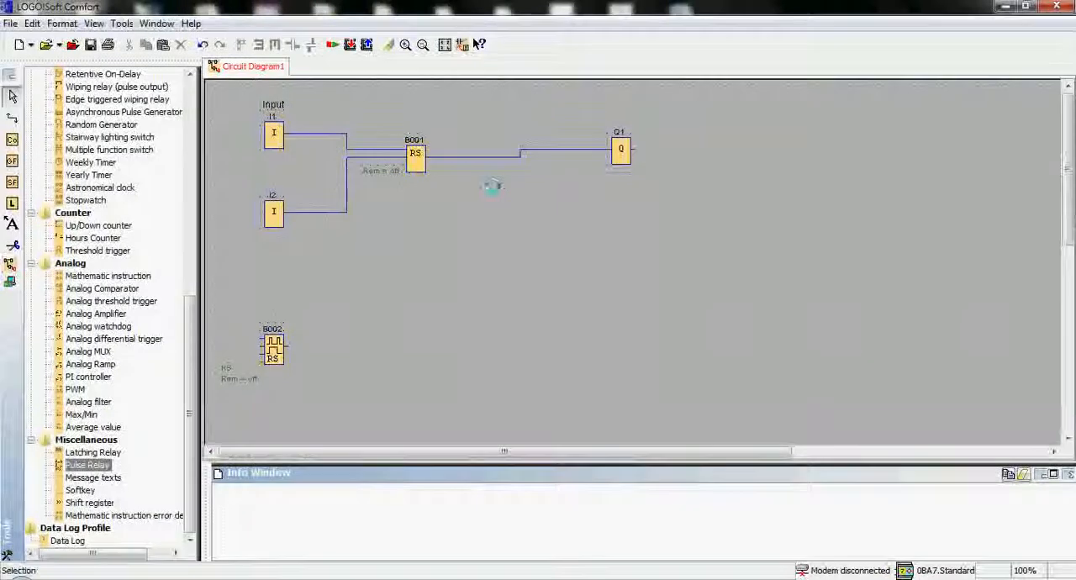